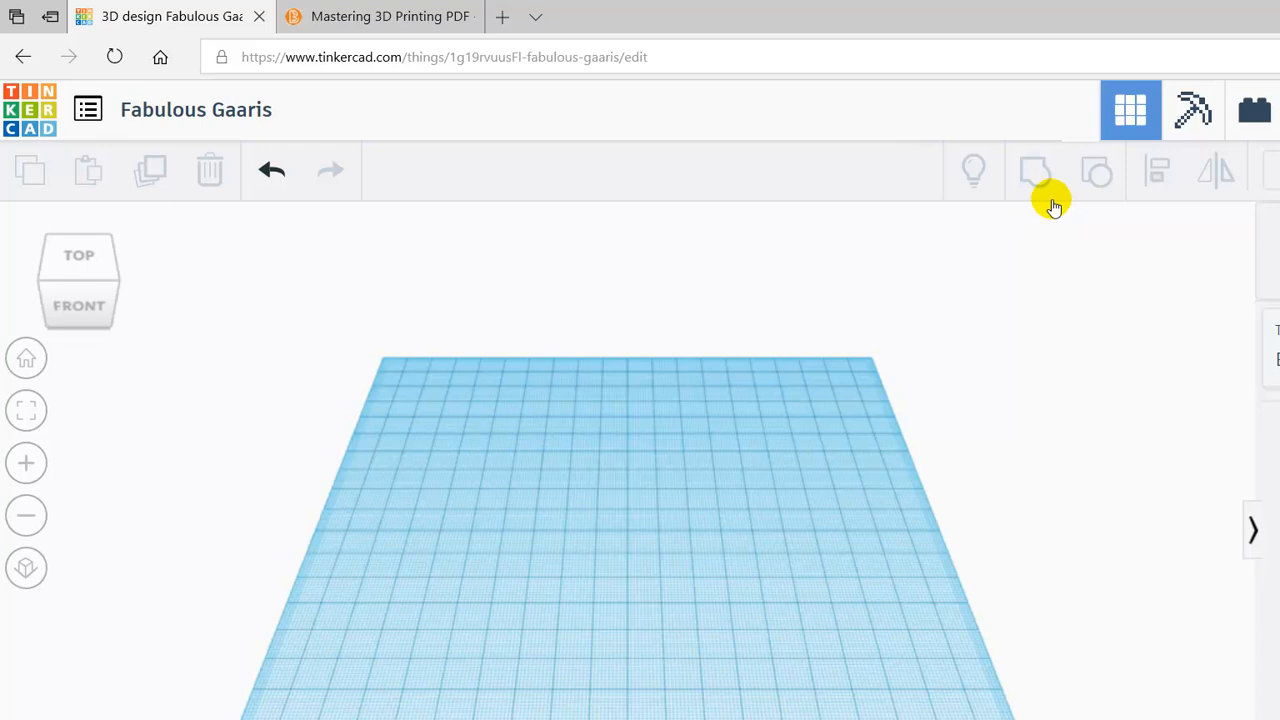
# - Import the 'White border blank for Students' STL plate at scale 100, sized 38.1 × 76.2 × 1.87
pyautogui.click(1047, 136)
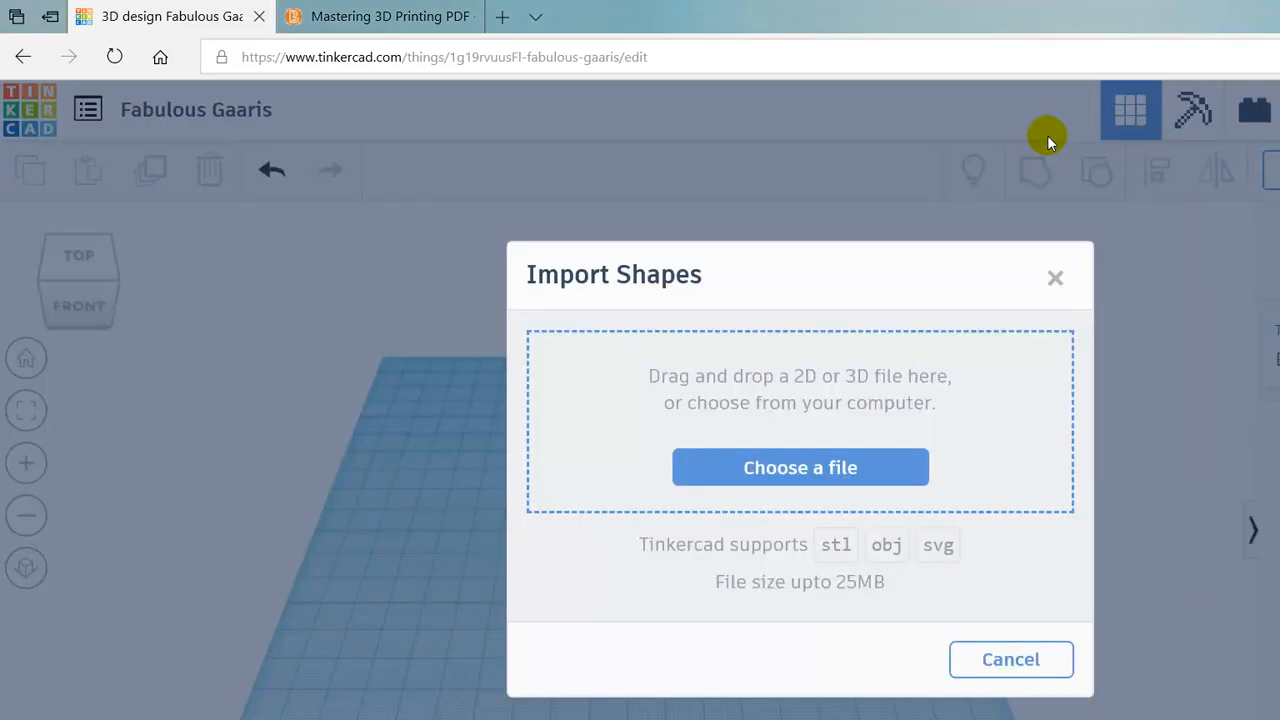
pyautogui.click(621, 370)
pyautogui.click(250, 168)
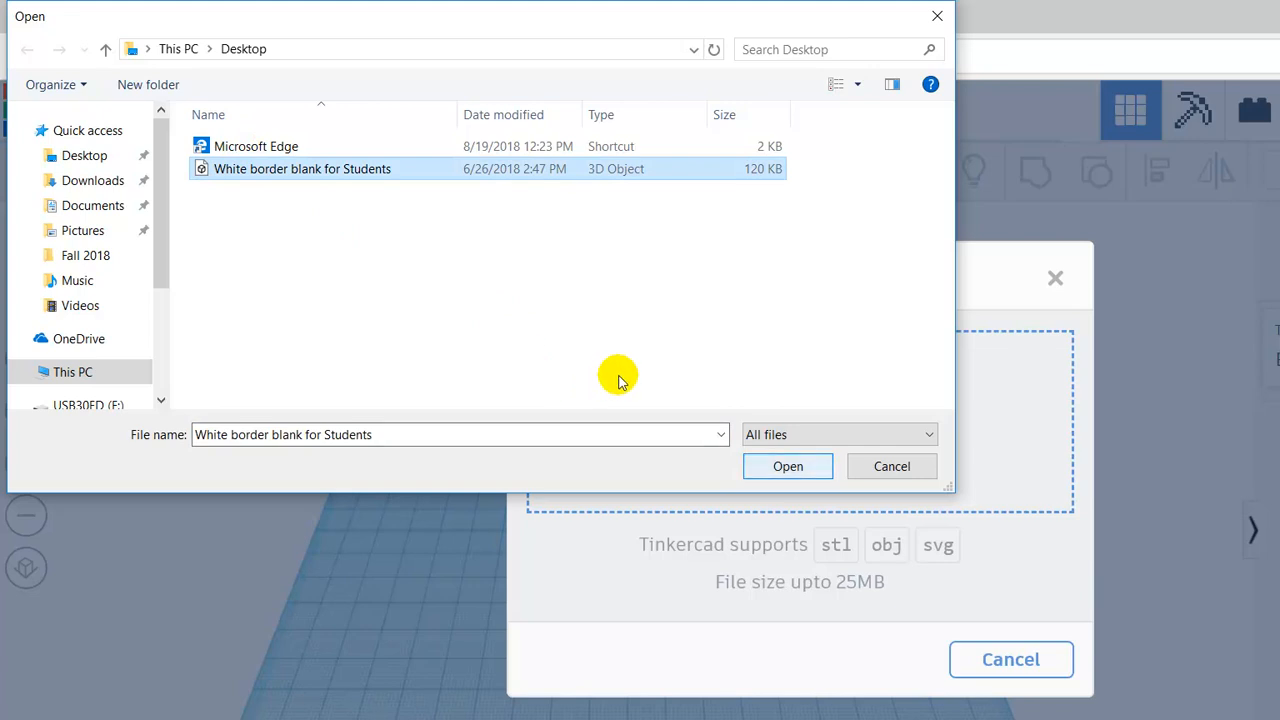
pyautogui.press('Return')
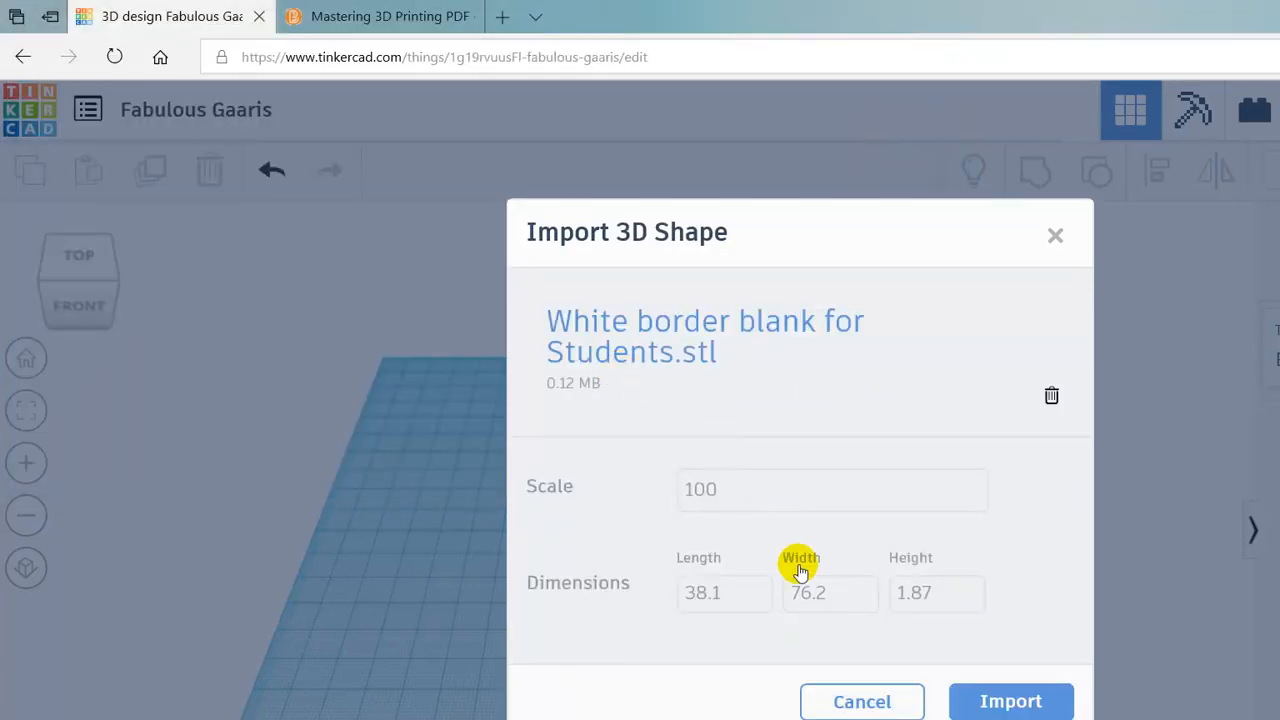
pyautogui.press('Return')
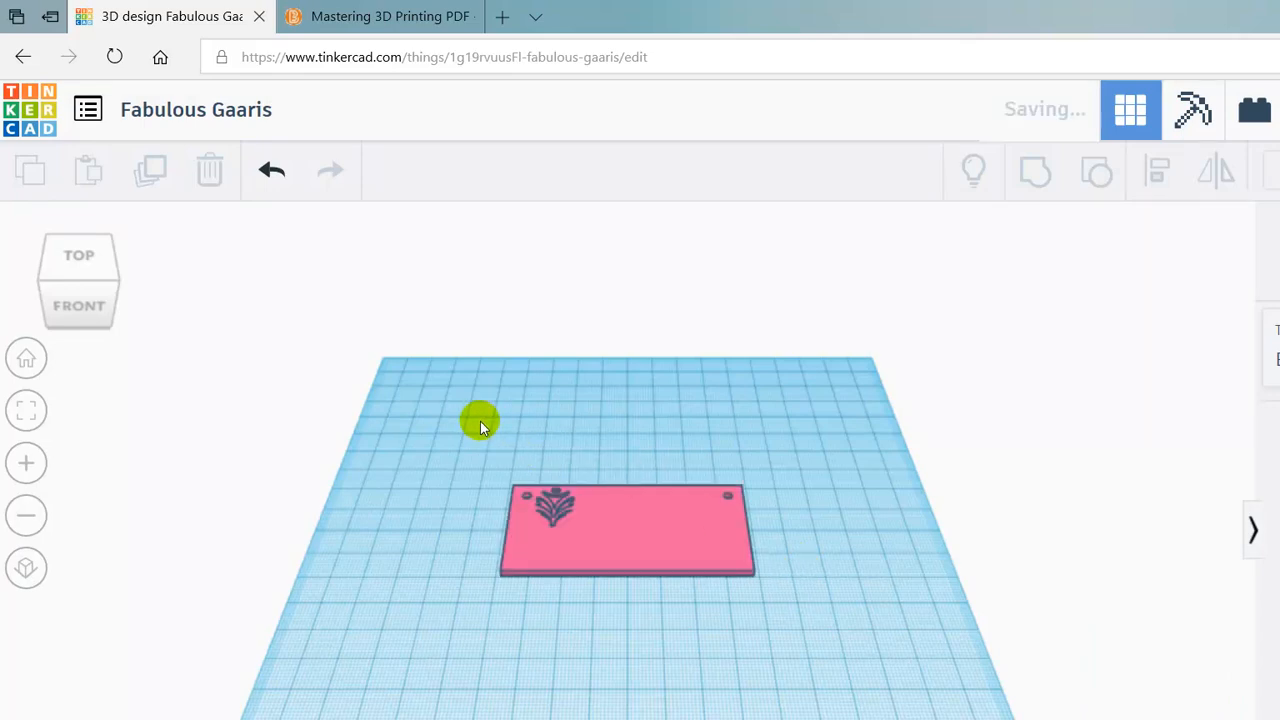
pyautogui.scroll(5, 484, 445)
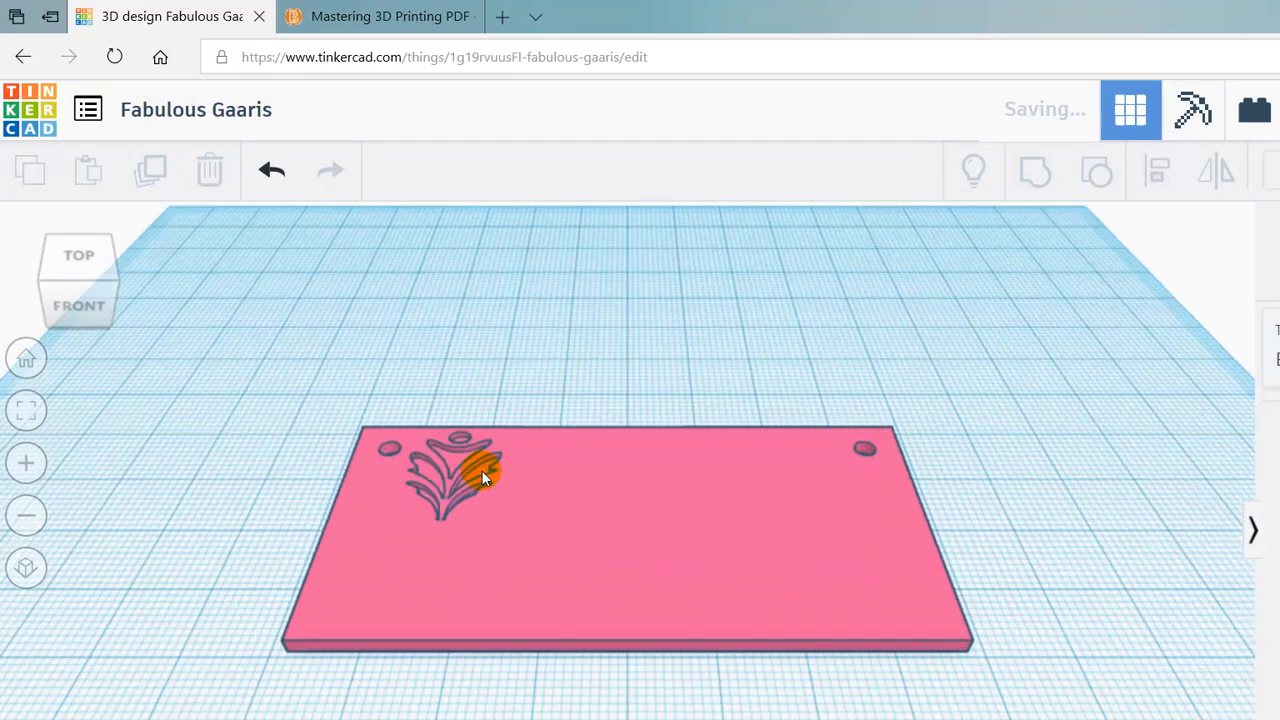
pyautogui.scroll(1, 482, 471)
pyautogui.moveTo(683, 280); pyautogui.dragTo(680, 332, button='right')
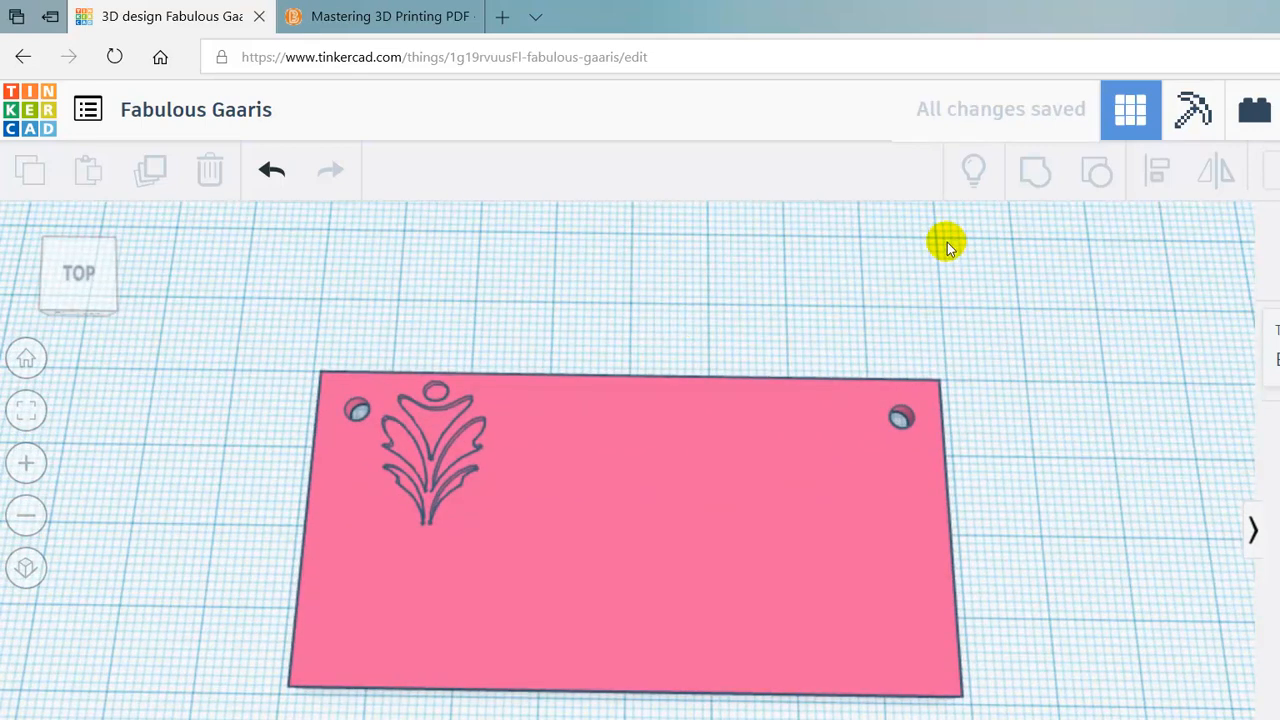
pyautogui.click(420, 398)
pyautogui.moveTo(661, 469); pyautogui.dragTo(378, 429, button='right')
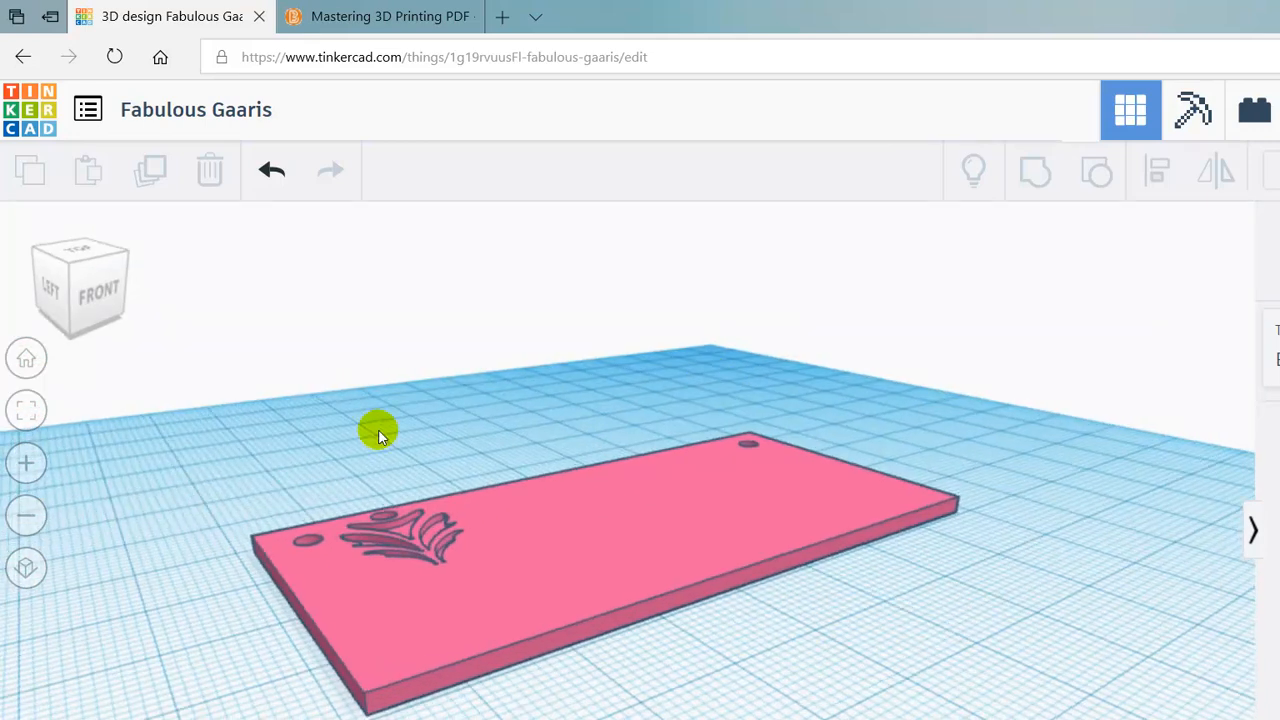
pyautogui.moveTo(500, 327); pyautogui.dragTo(940, 295, button='right')
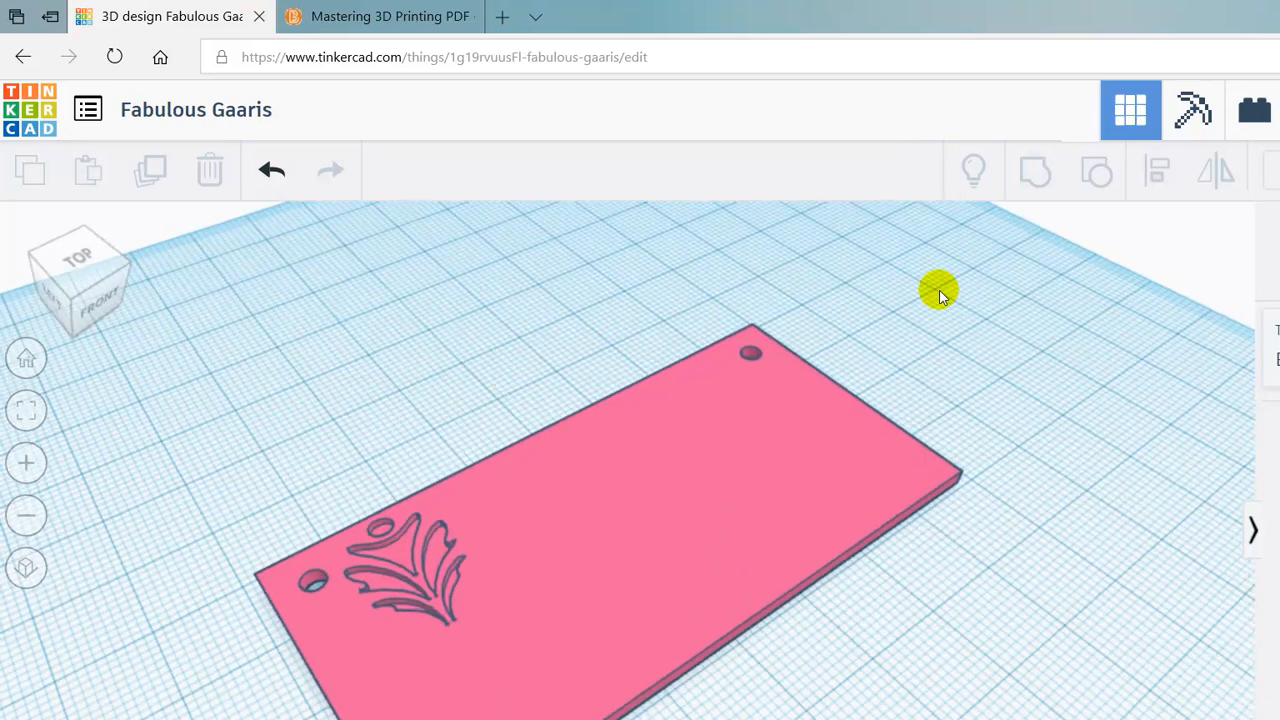
# - Put the workplane on the plate's top face and drop a 3D Text shape onto the plate
pyautogui.click(1050, 210)
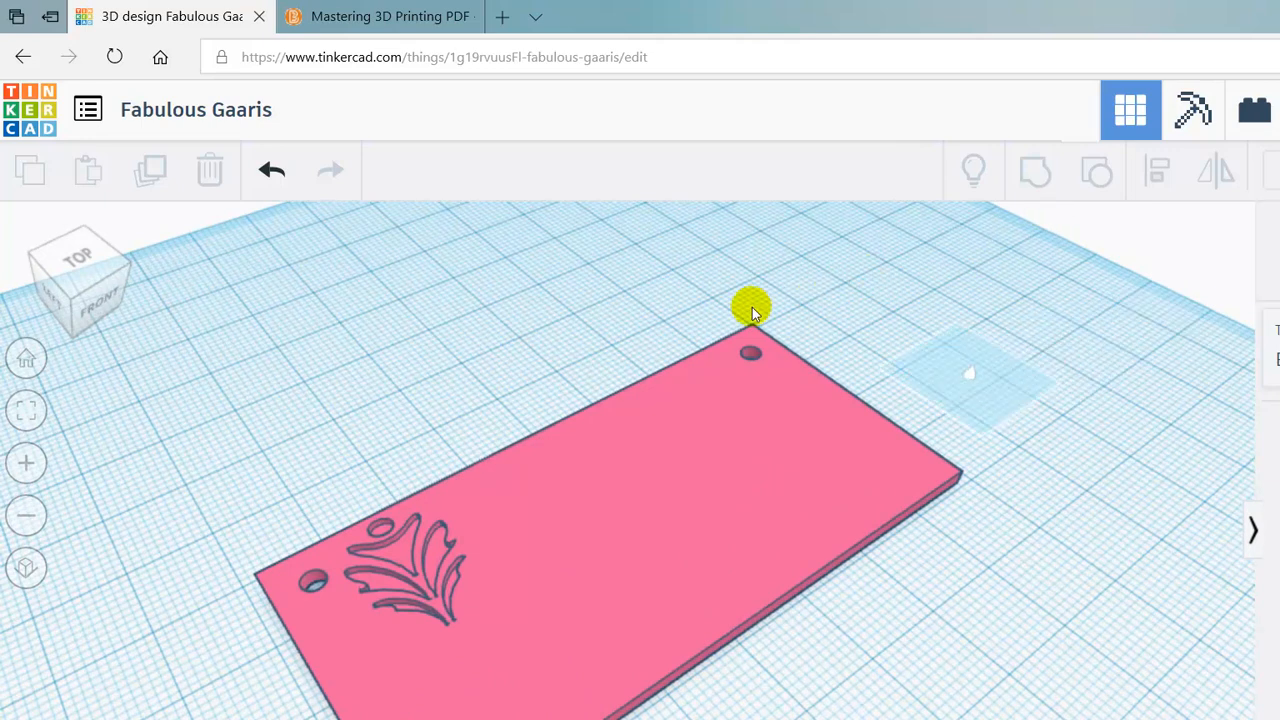
pyautogui.click(513, 435)
pyautogui.moveTo(660, 518); pyautogui.dragTo(537, 552, button='right')
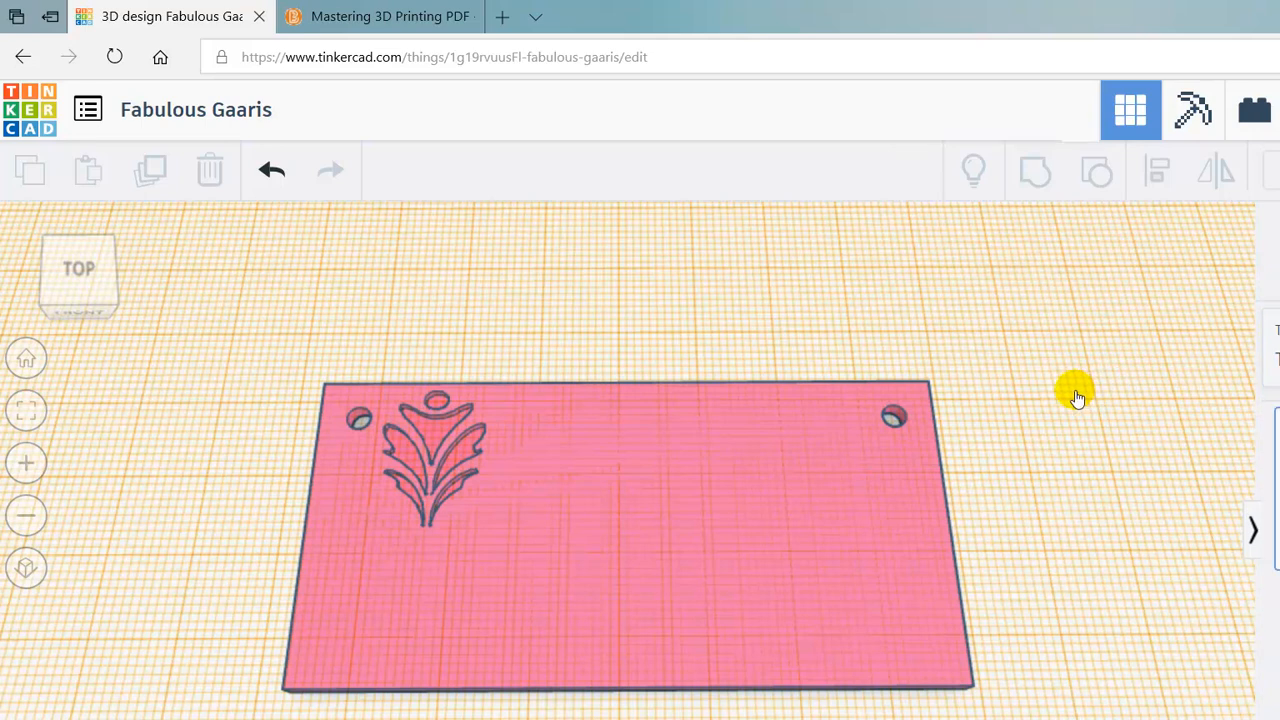
pyautogui.moveTo(1075, 391); pyautogui.dragTo(491, 467)
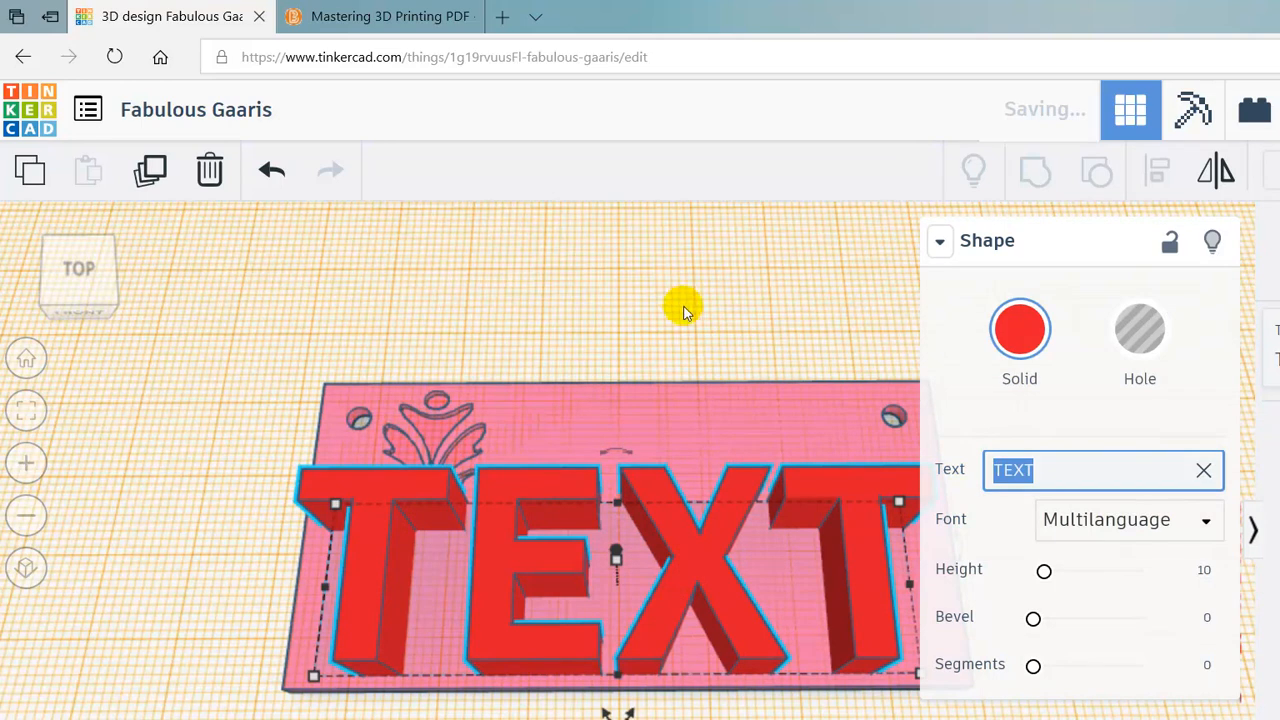
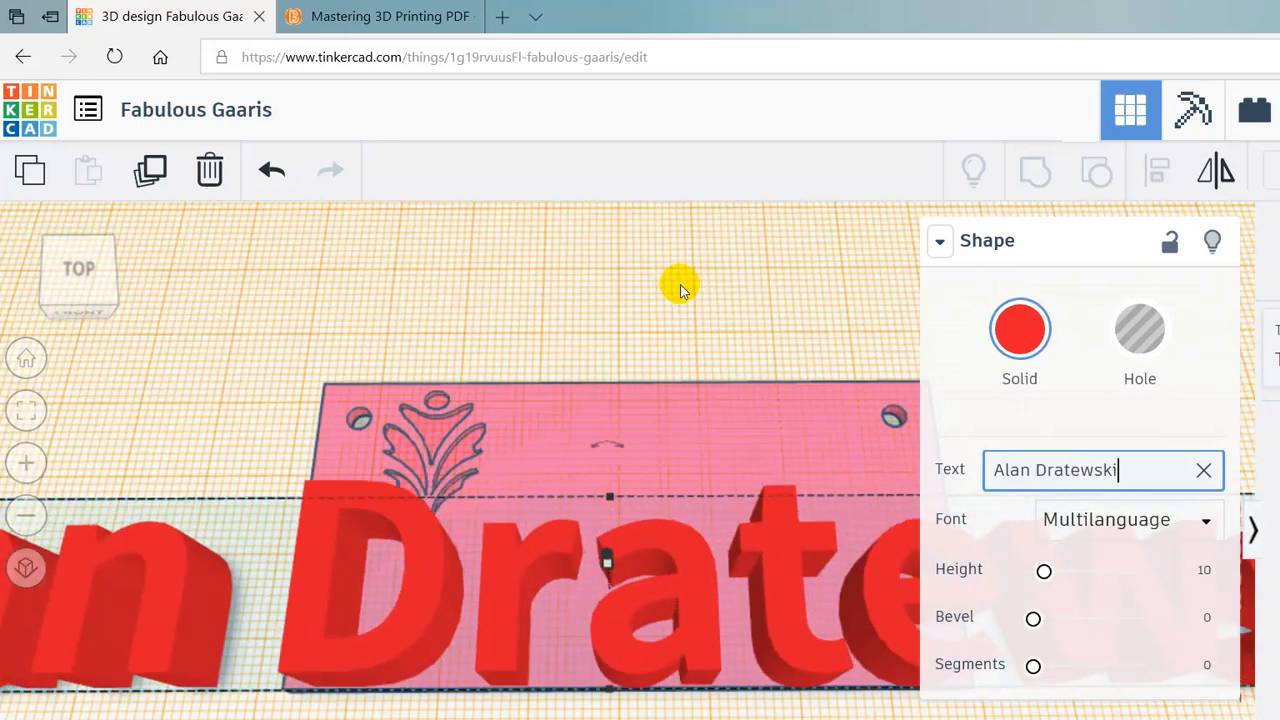
# - Replace 'TEXT' with the person's full name and zoom out to see it
pyautogui.scroll(-5, 680, 284)
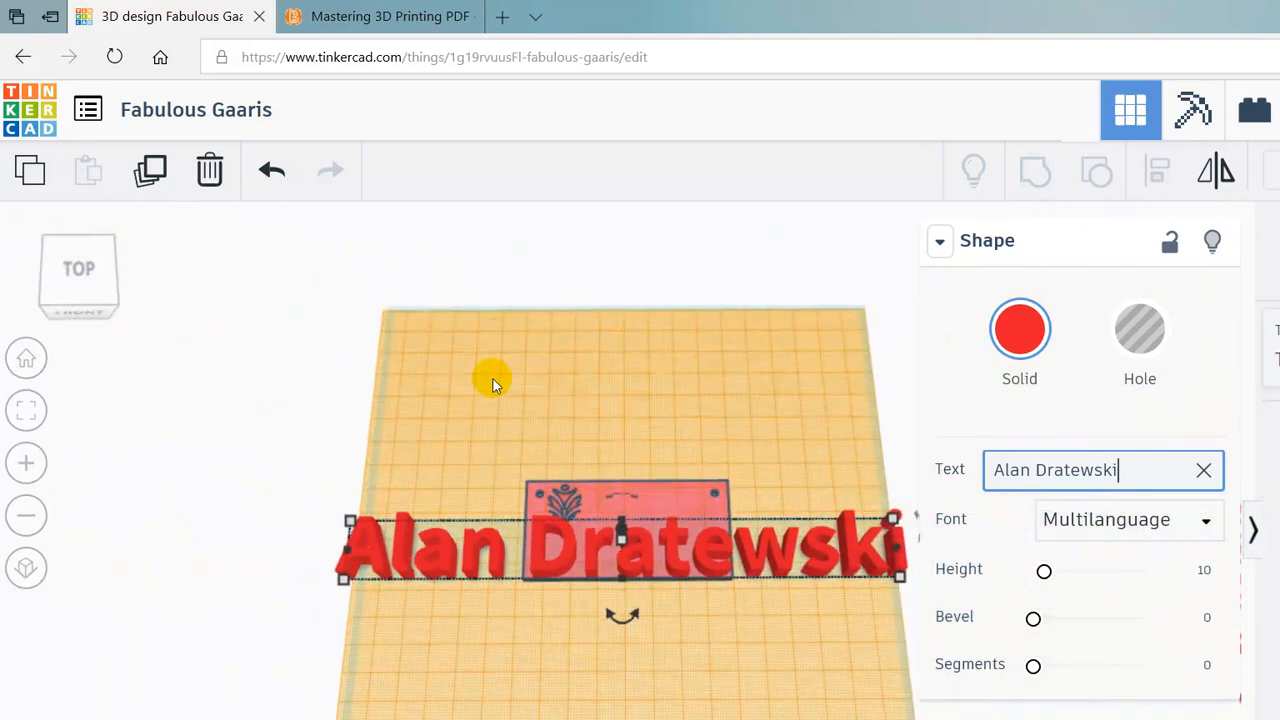
pyautogui.scroll(3, 470, 422)
# - Narrow the name text in stages down to 65 wide so it fits the plate
pyautogui.moveTo(400, 317); pyautogui.dragTo(437, 329, button='right')
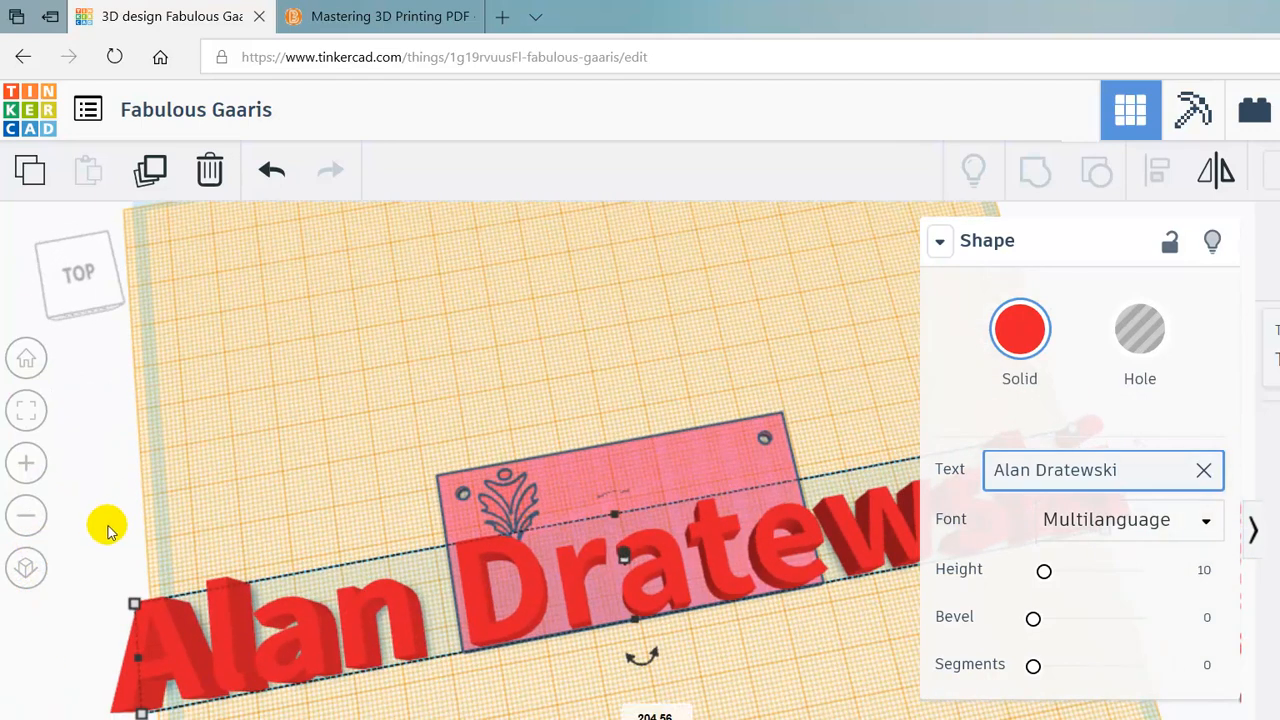
pyautogui.moveTo(112, 533); pyautogui.dragTo(378, 495)
pyautogui.scroll(-3, 415, 497)
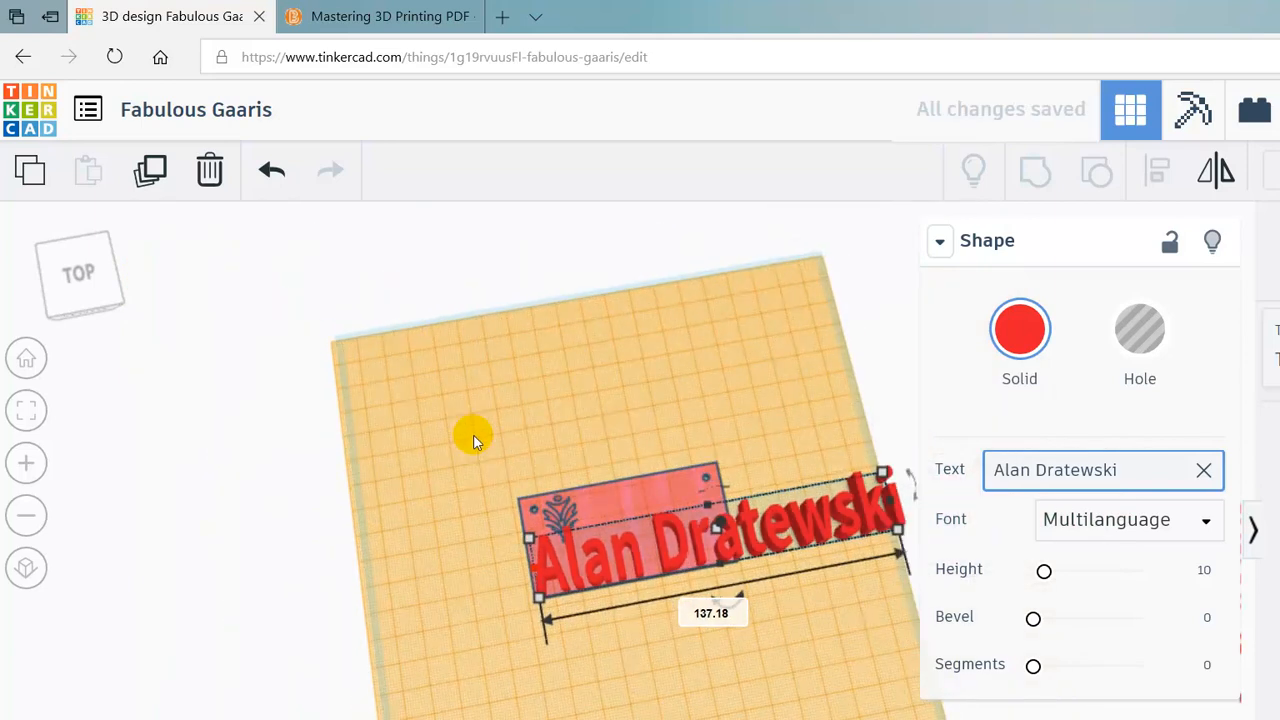
pyautogui.moveTo(703, 380); pyautogui.dragTo(570, 402)
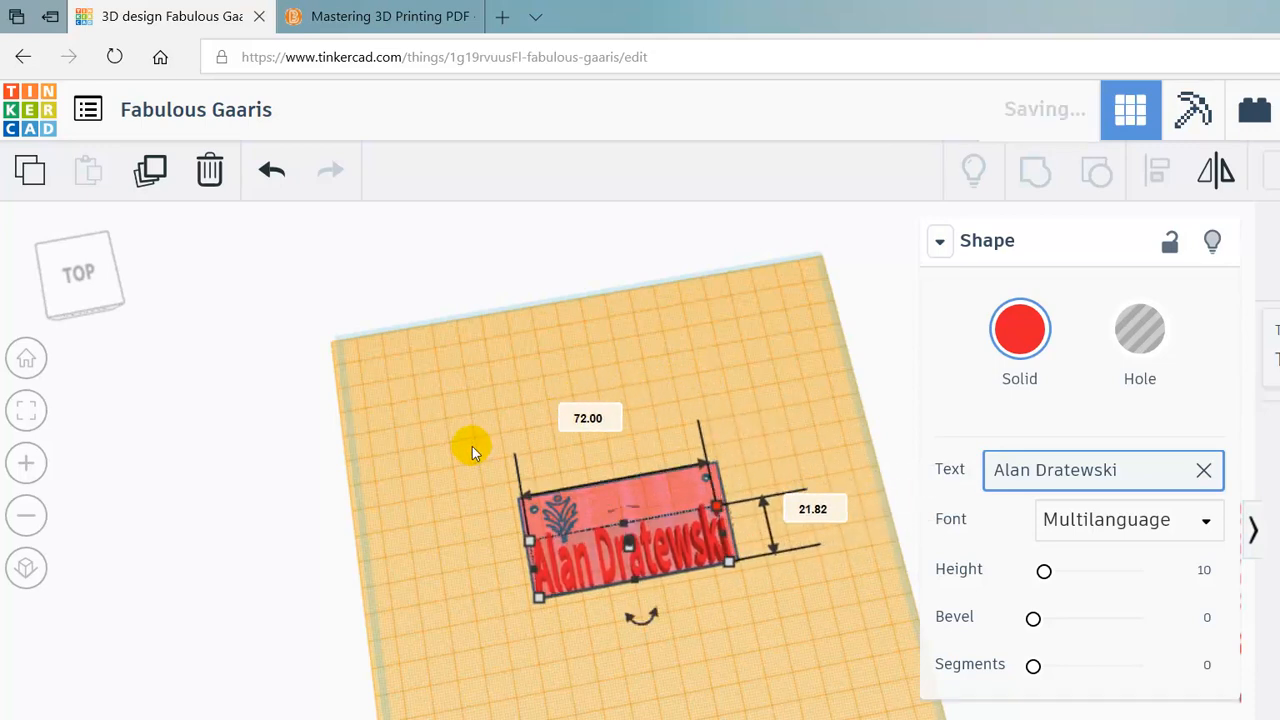
pyautogui.scroll(5, 457, 457)
pyautogui.moveTo(312, 440); pyautogui.dragTo(348, 450)
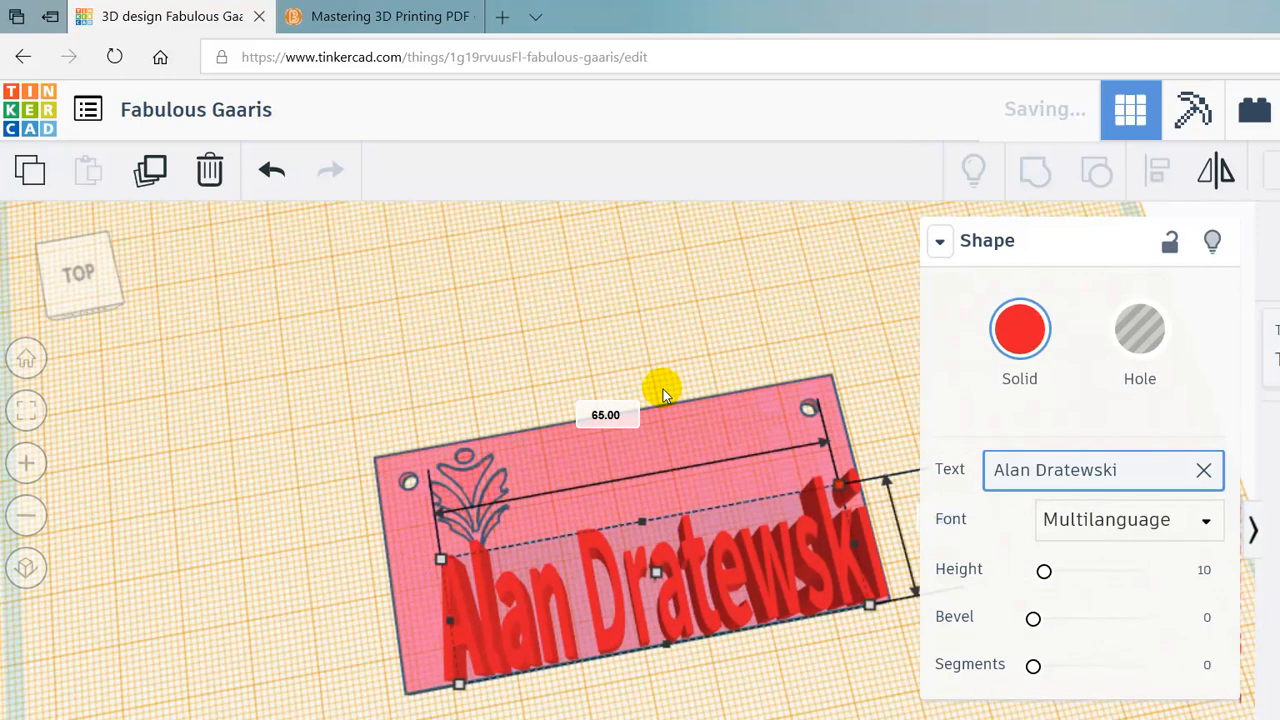
# - Deselect the text, orbit to a perspective view, and select everything again
pyautogui.click(670, 479)
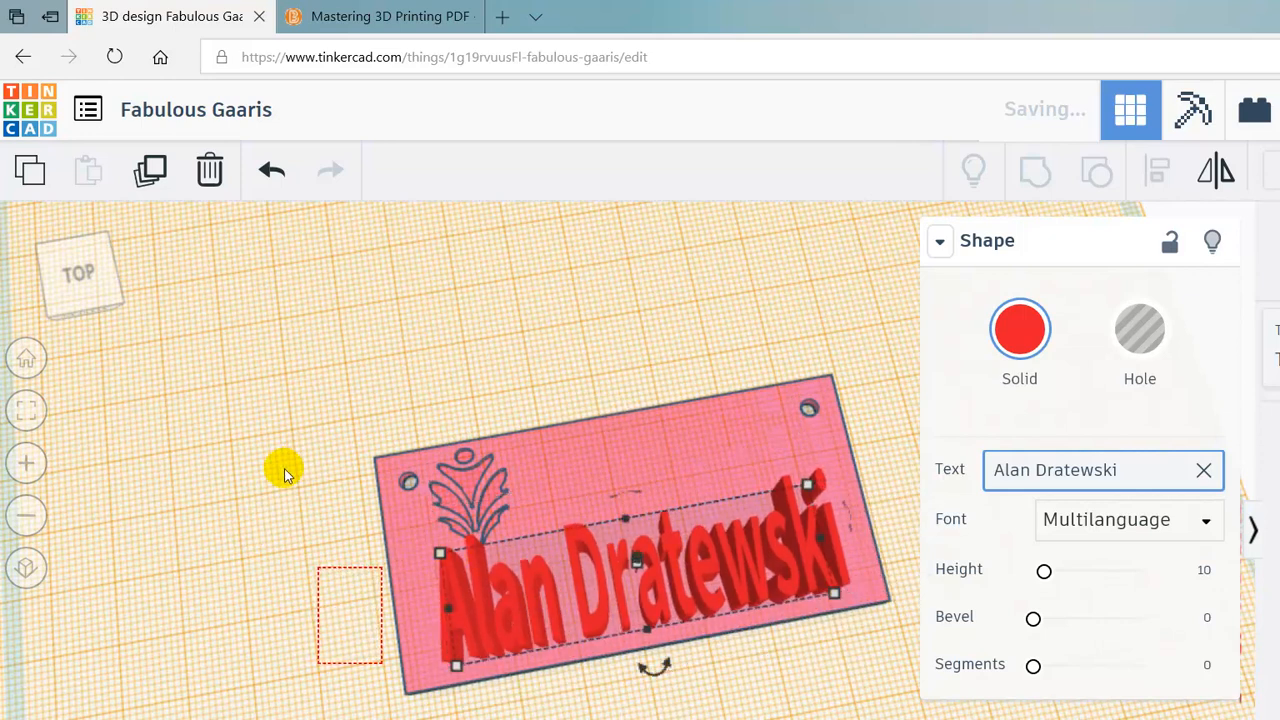
pyautogui.click(263, 531)
pyautogui.moveTo(263, 531); pyautogui.dragTo(457, 486, button='right')
pyautogui.hotkey('ctrl', 'a')
# - Lower the name text to 5.00 tall and orbit to a near-top view of the nameplate
pyautogui.moveTo(532, 395); pyautogui.dragTo(532, 412)
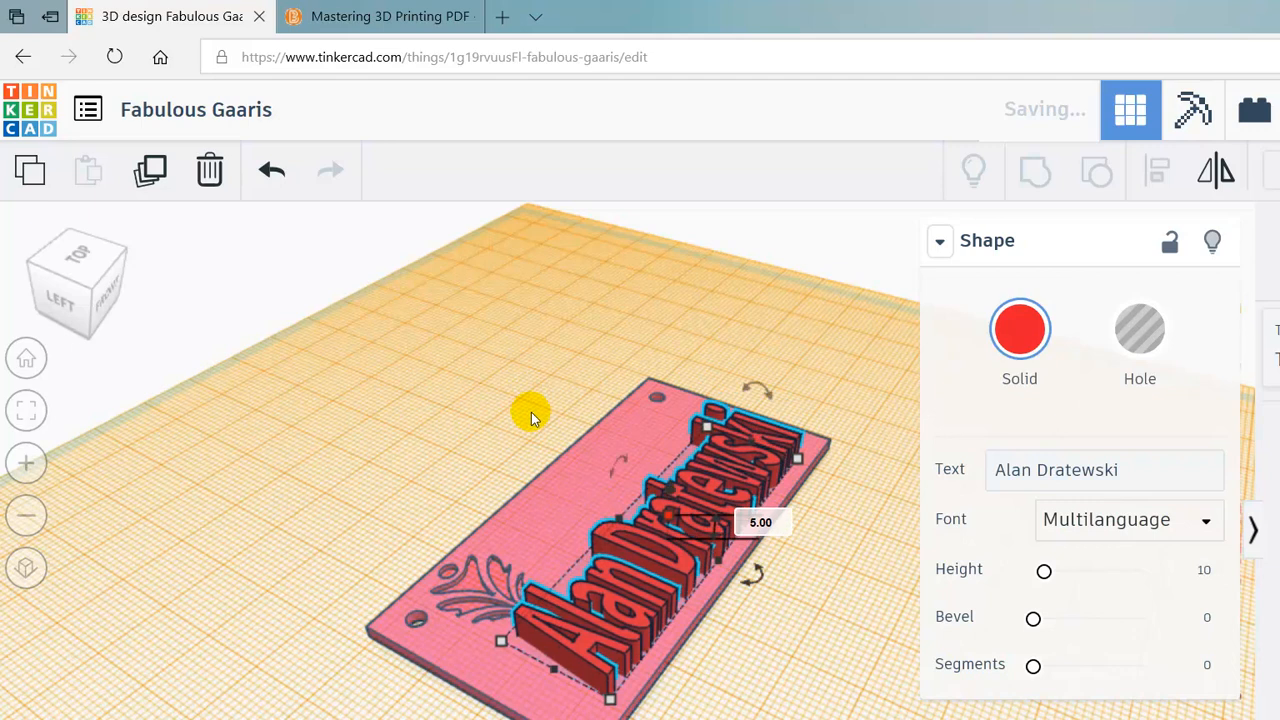
pyautogui.moveTo(650, 540); pyautogui.dragTo(554, 374, button='right')
pyautogui.moveTo(487, 275); pyautogui.dragTo(489, 420, button='right')
pyautogui.click(489, 420)
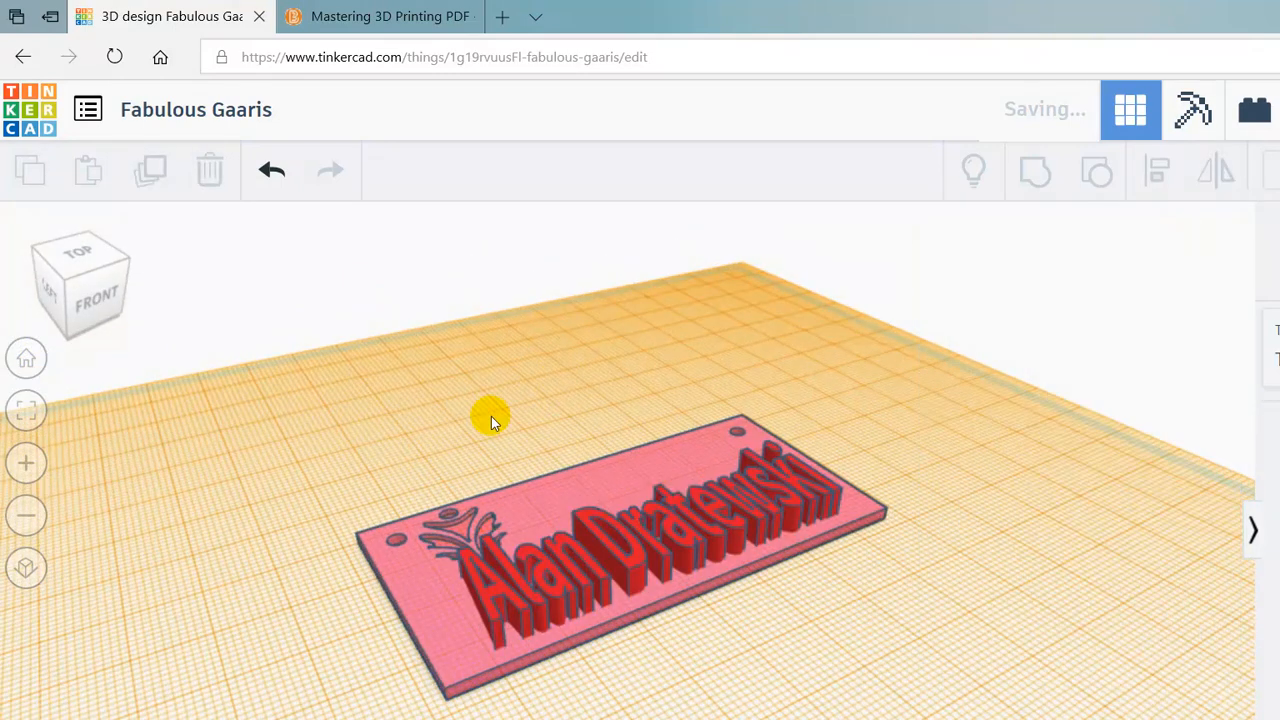
pyautogui.scroll(5, 509, 469)
pyautogui.moveTo(632, 460); pyautogui.dragTo(871, 457, button='right')
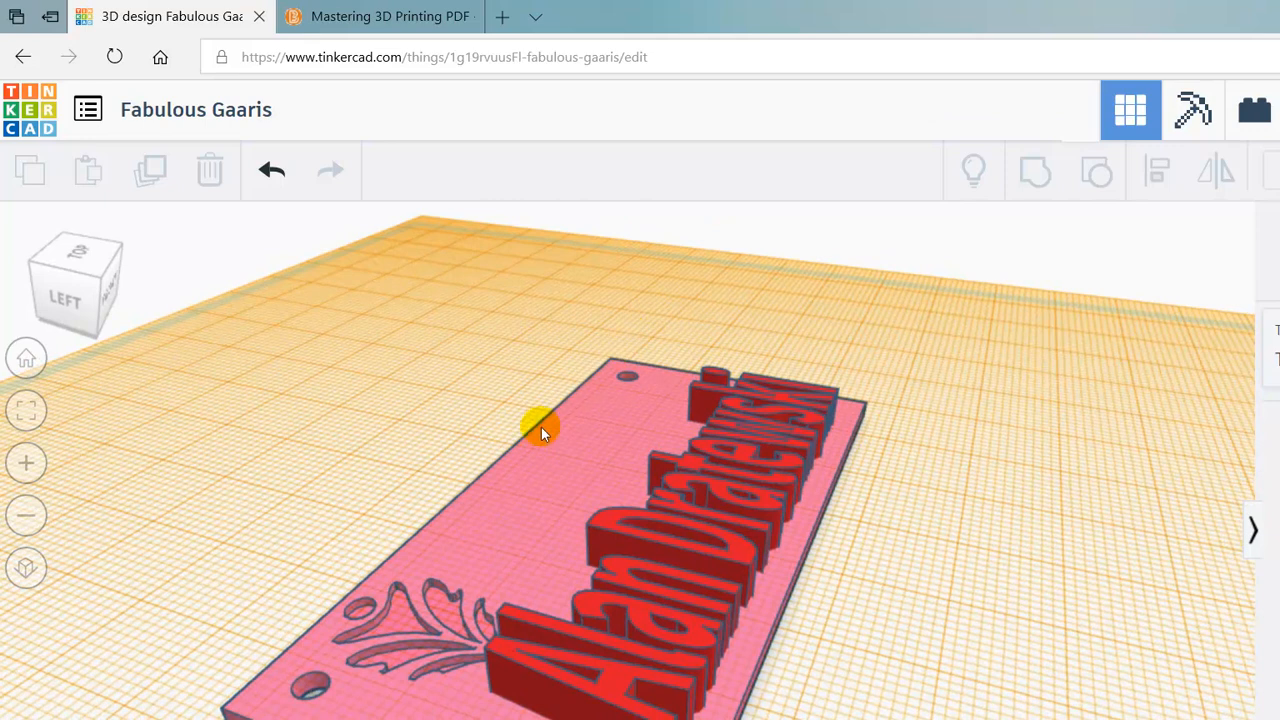
pyautogui.moveTo(721, 453); pyautogui.dragTo(418, 452, button='right')
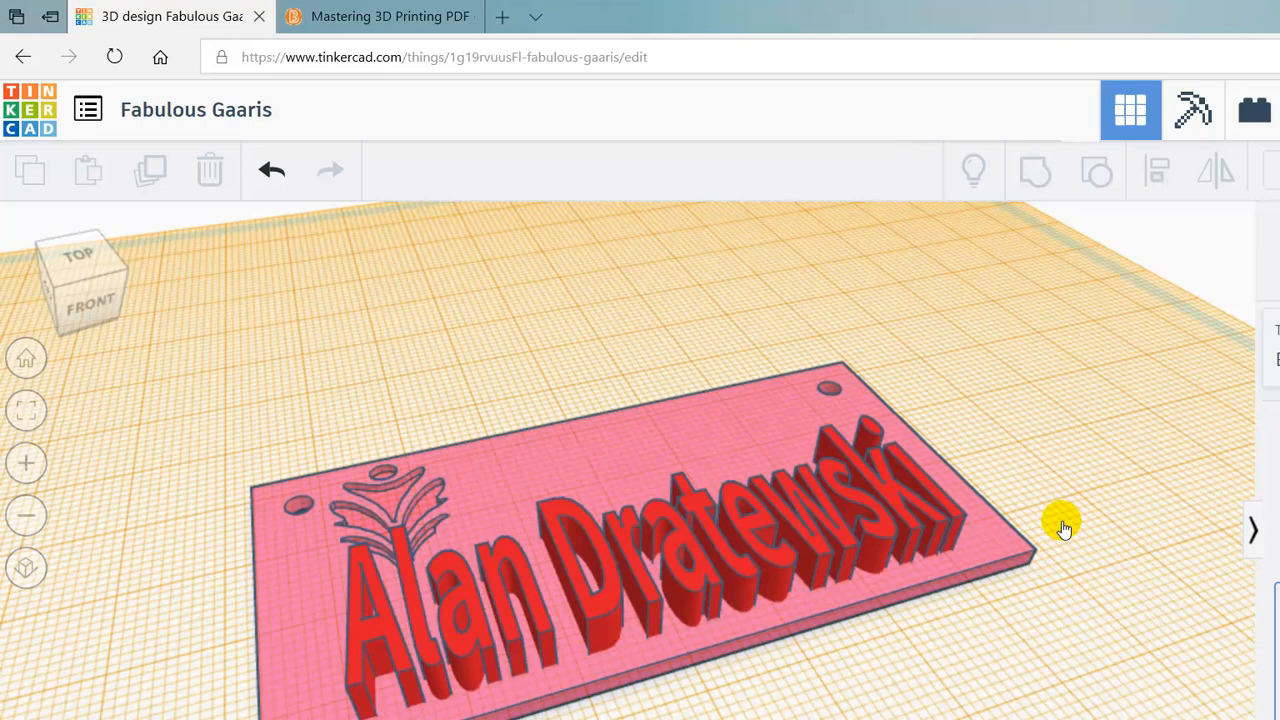
# - Add a box onto the nameplate and flatten its height to 1.00
pyautogui.moveTo(977, 495); pyautogui.dragTo(488, 455)
pyautogui.moveTo(577, 590); pyautogui.dragTo(600, 437, button='right')
pyautogui.moveTo(535, 348); pyautogui.dragTo(528, 455)
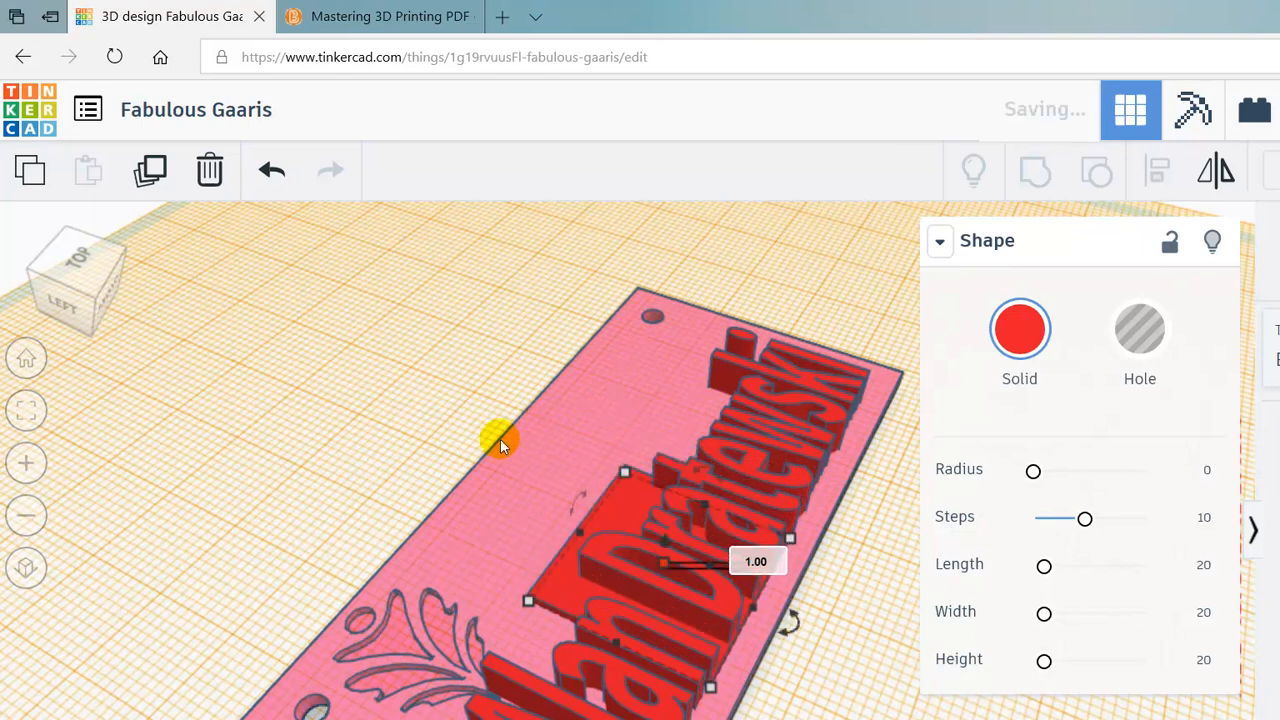
# - Move the flat box up-right and slide the name text down-left along the plate
pyautogui.click(505, 374)
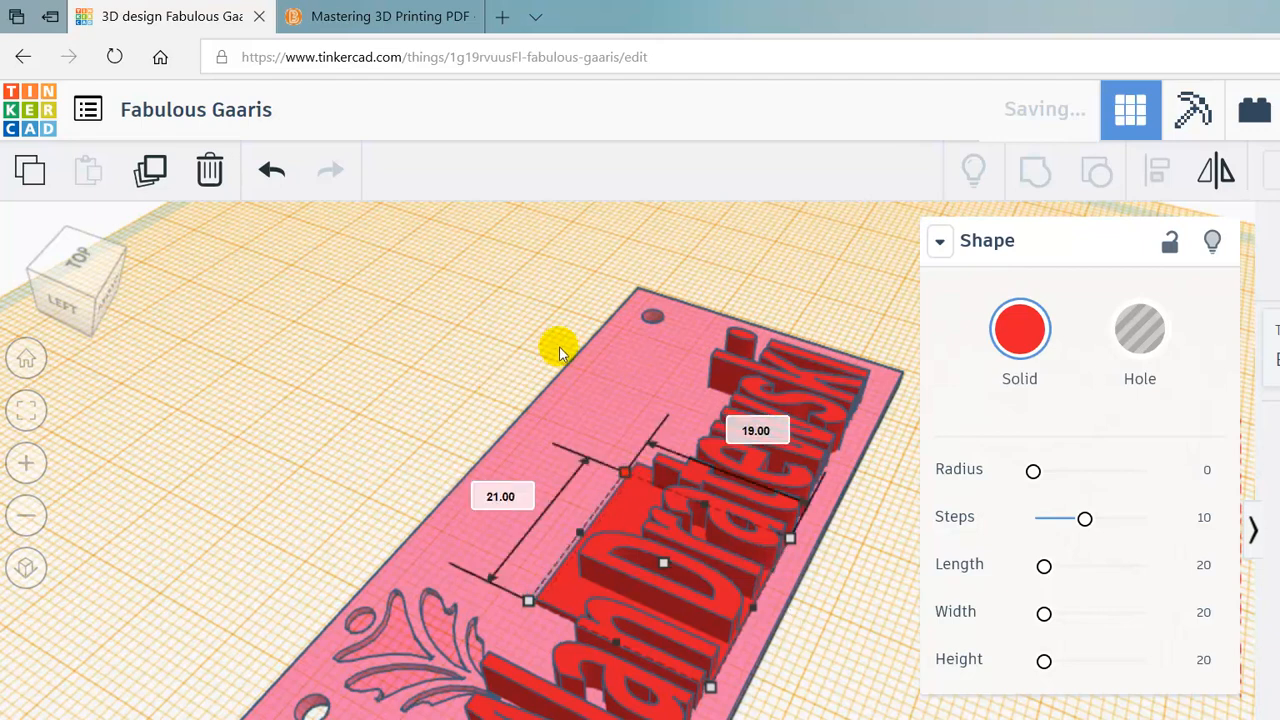
pyautogui.moveTo(640, 306); pyautogui.dragTo(654, 289)
pyautogui.moveTo(515, 530); pyautogui.dragTo(409, 621)
# - Shorten the bar to 61.00 long beneath the lettering and select the pink plate
pyautogui.moveTo(306, 378); pyautogui.dragTo(636, 505, button='right')
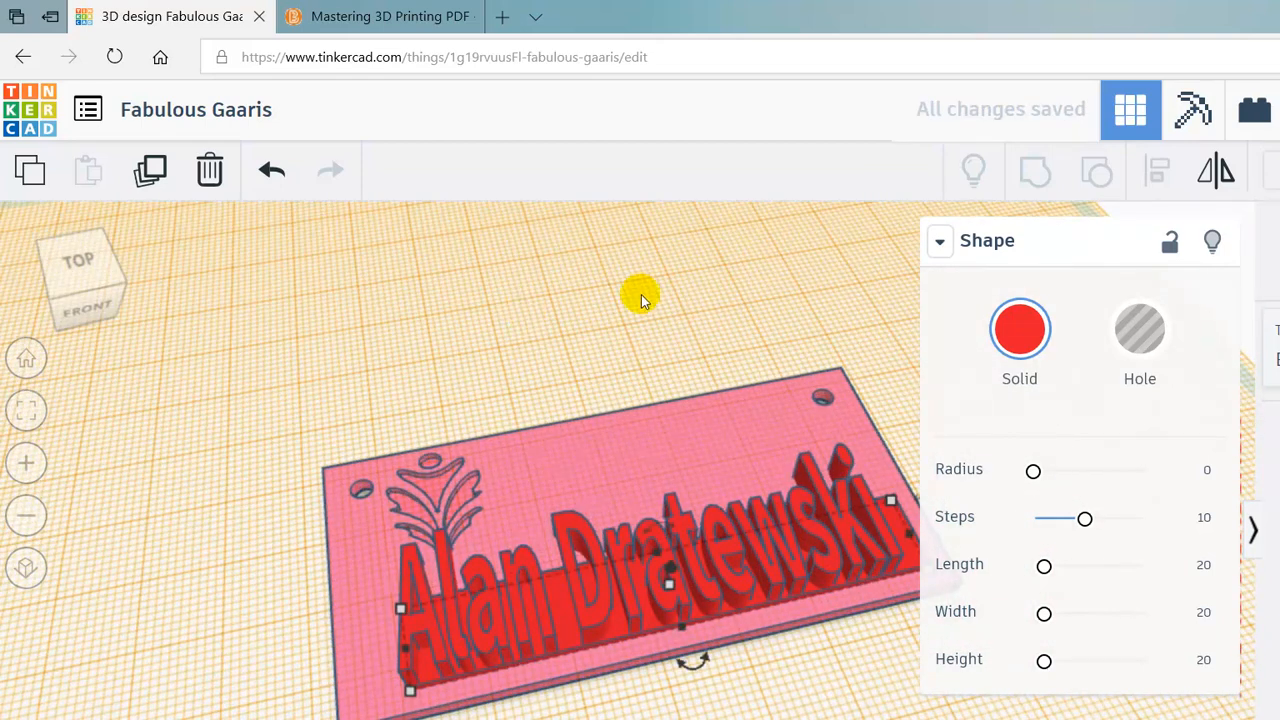
pyautogui.moveTo(500, 249); pyautogui.dragTo(551, 277, button='right')
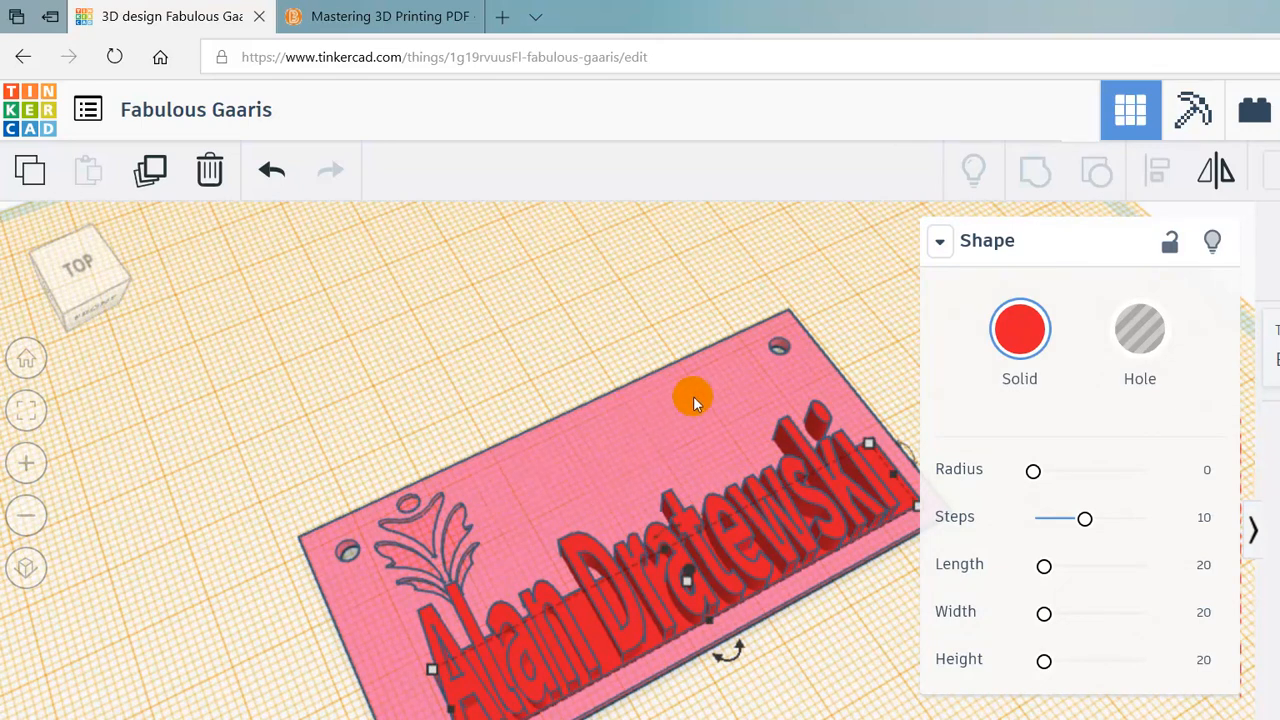
pyautogui.moveTo(701, 358); pyautogui.dragTo(672, 362)
pyautogui.click(551, 343)
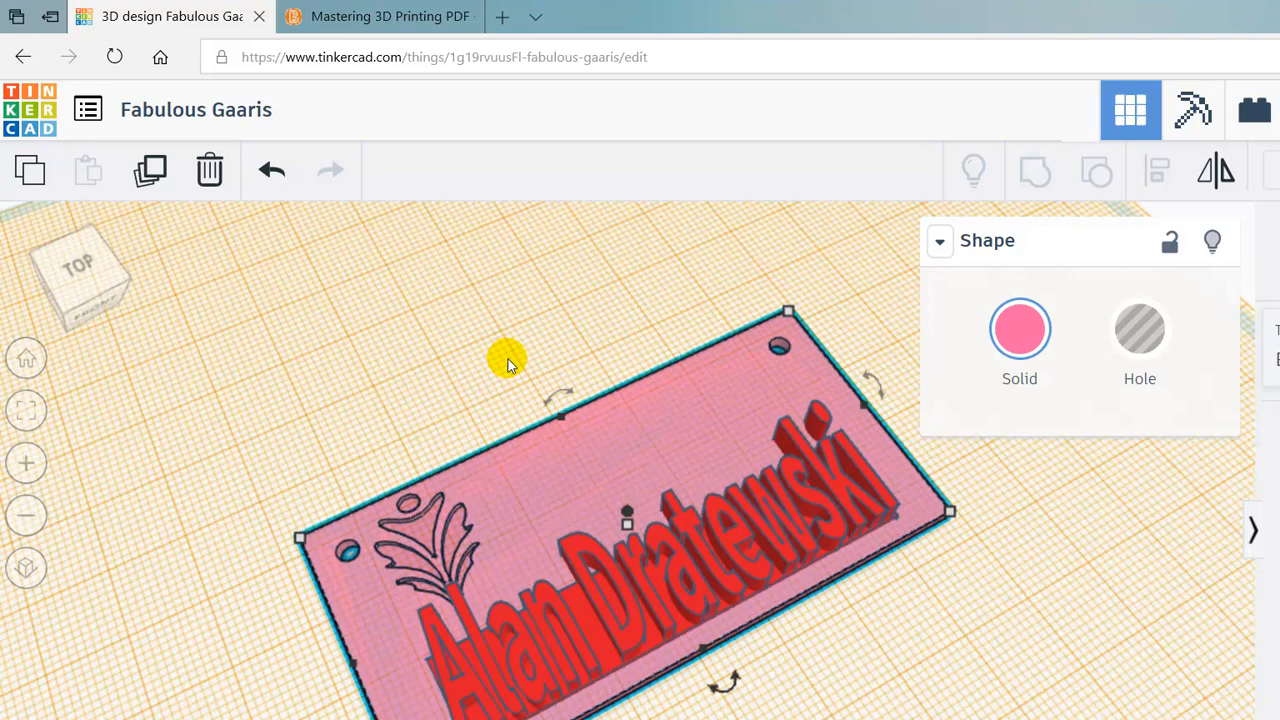
# - Delete the pink base plate, orbit to a front view, and select all the remaining shapes
pyautogui.press('Delete')
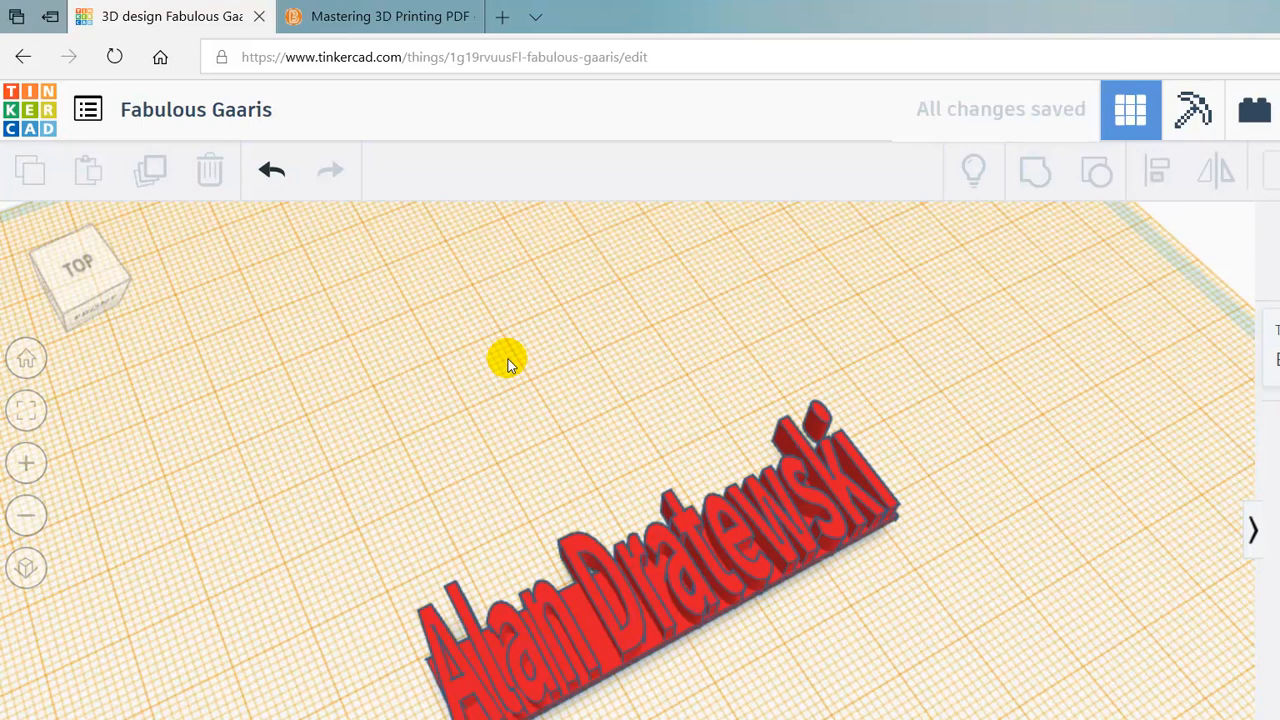
pyautogui.moveTo(686, 530); pyautogui.dragTo(590, 535, button='right')
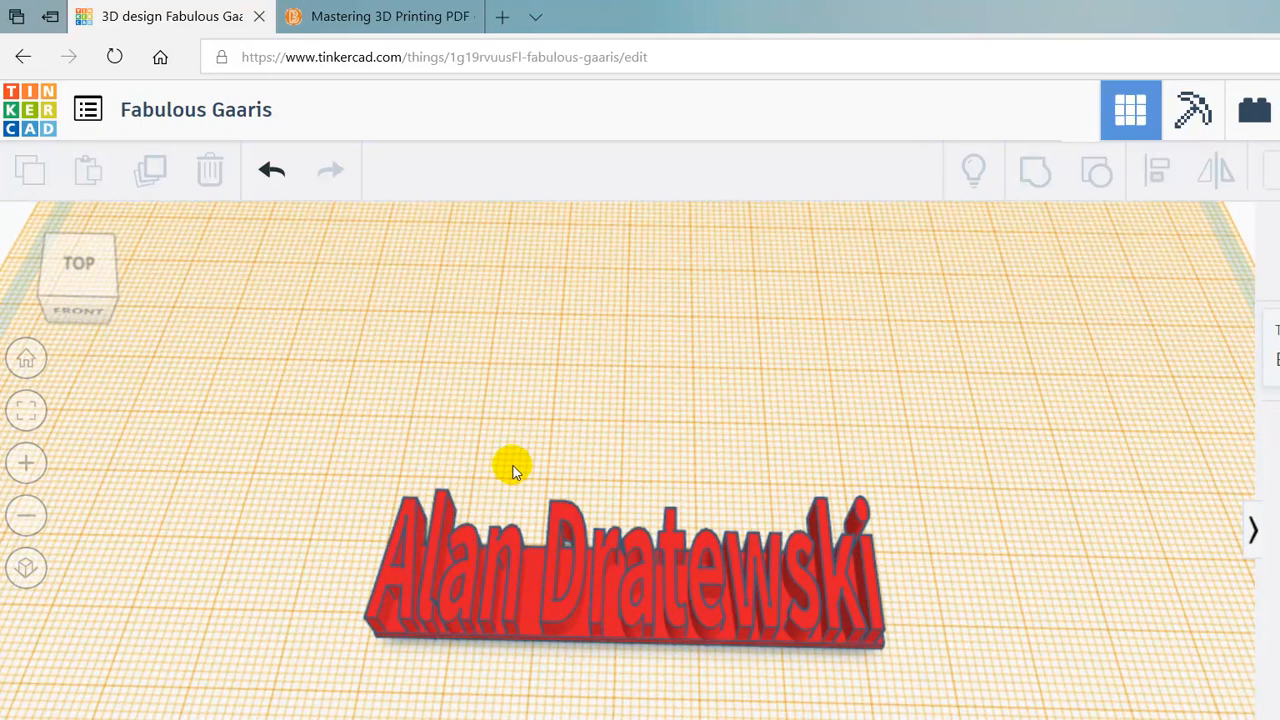
pyautogui.hotkey('ctrl', 'a')
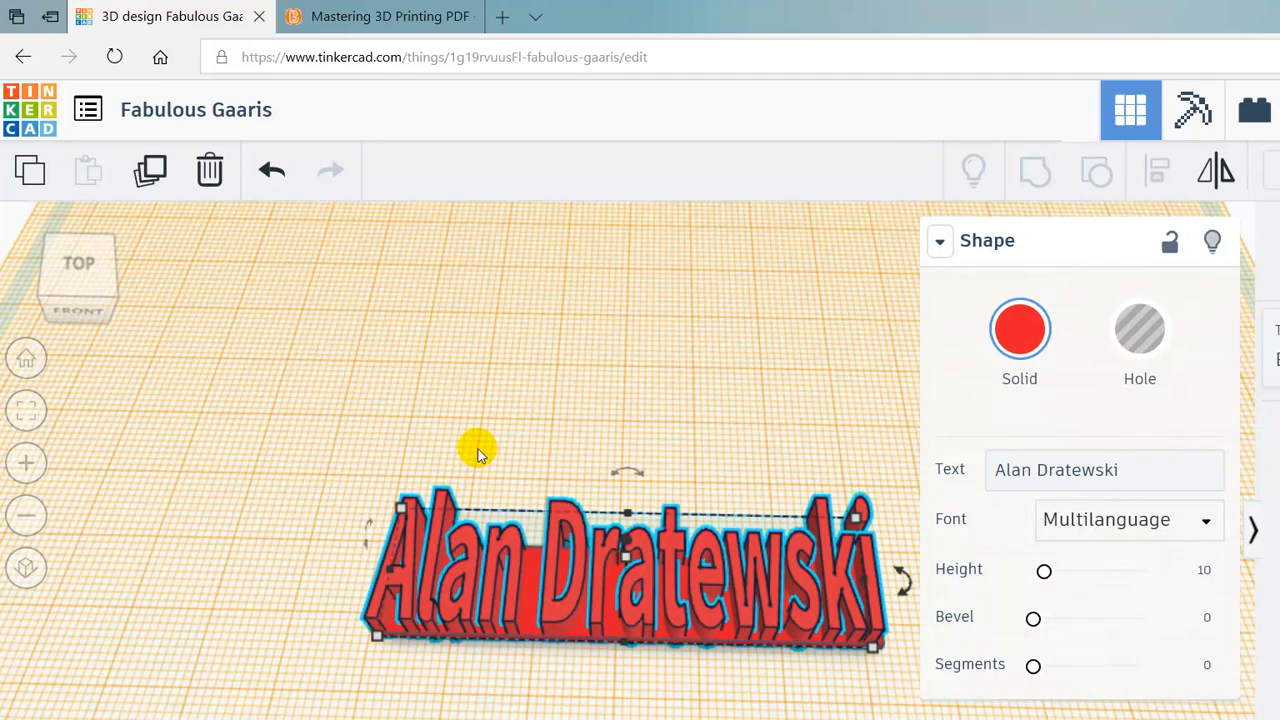
# - Group the name text and its base bar into one shape with Ctrl+G
pyautogui.hotkey('ctrl', 'a')
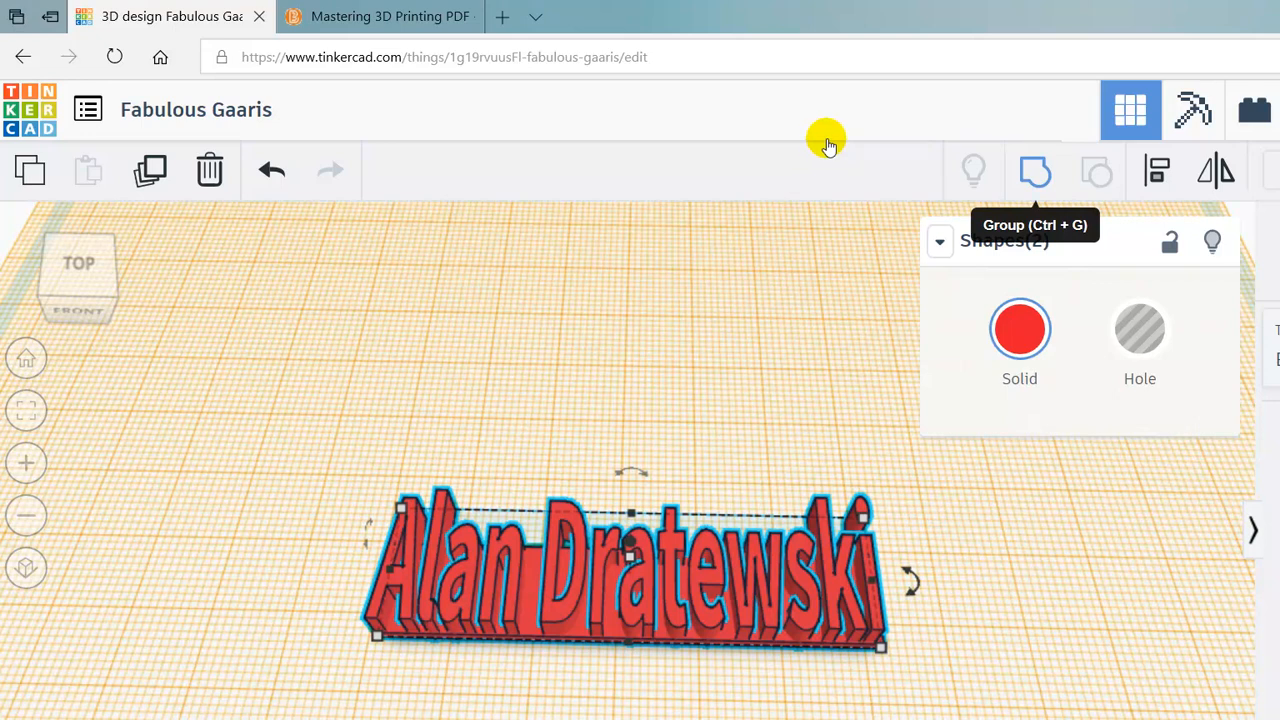
pyautogui.hotkey('ctrl', 'g')
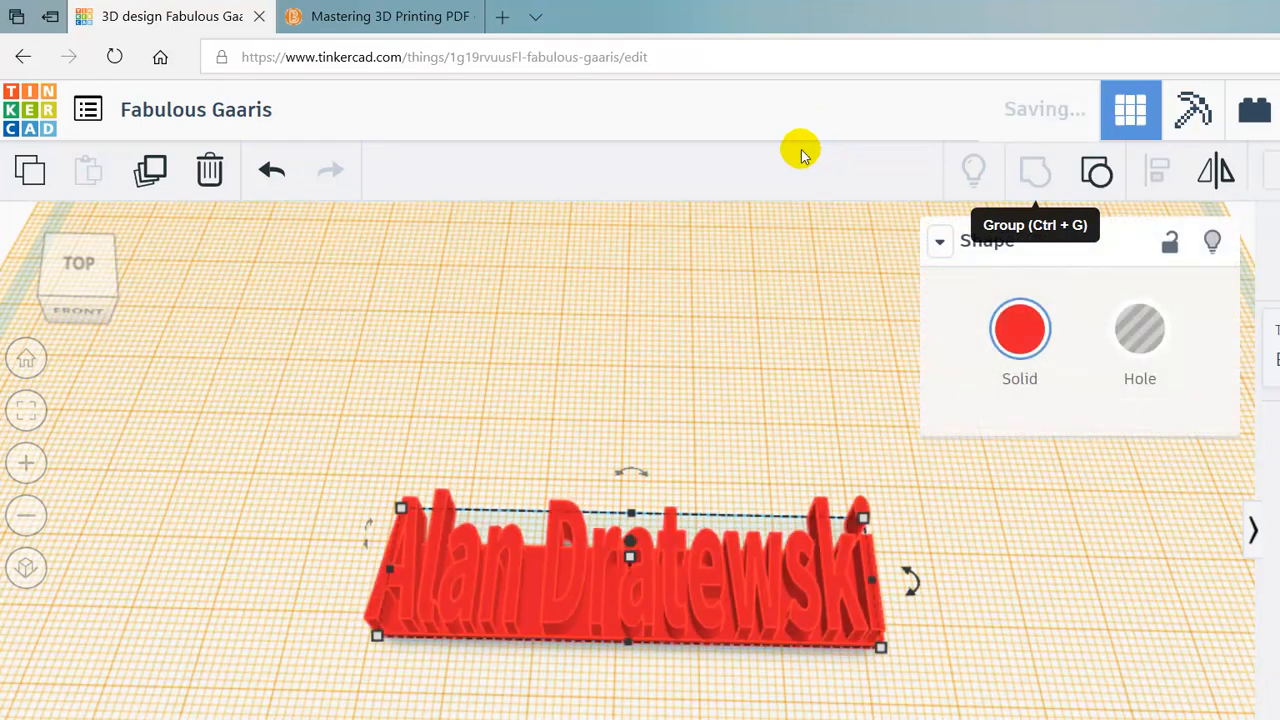
pyautogui.moveTo(337, 277); pyautogui.dragTo(555, 252, button='right')
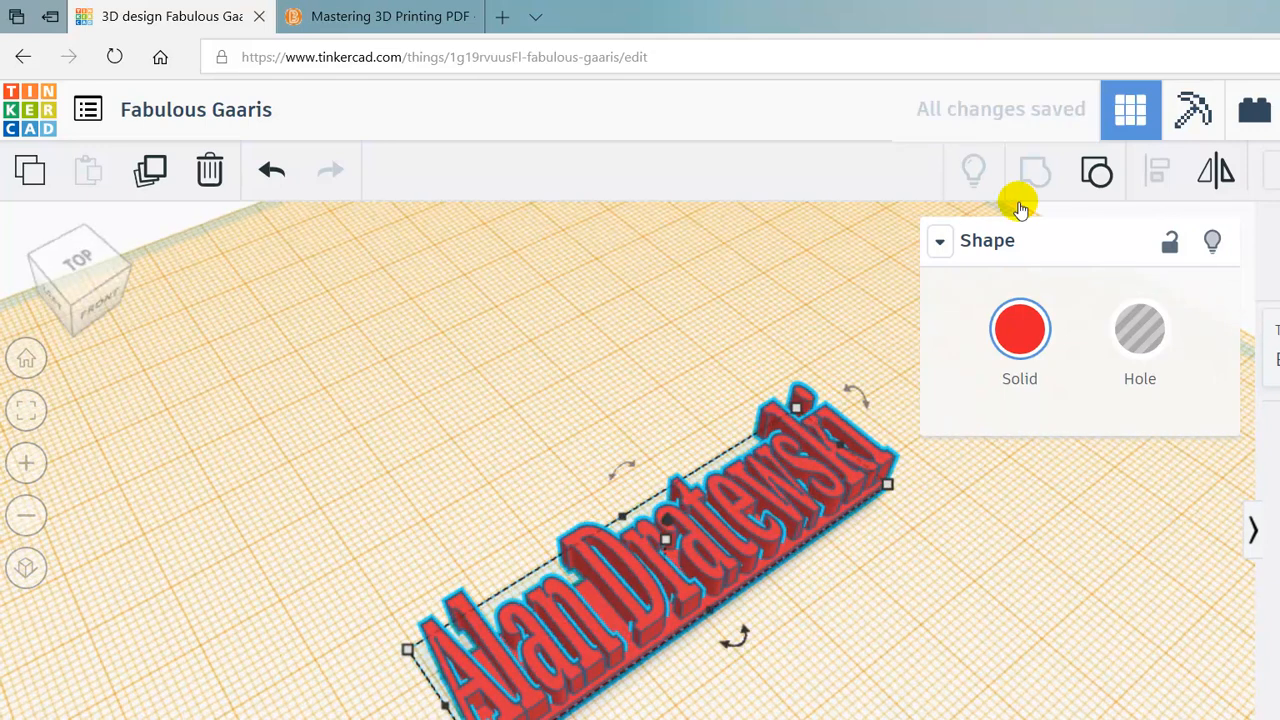
# - Open then dismiss the Download options, and bring up the Windows projection panel (Win+P)
pyautogui.click(1135, 143)
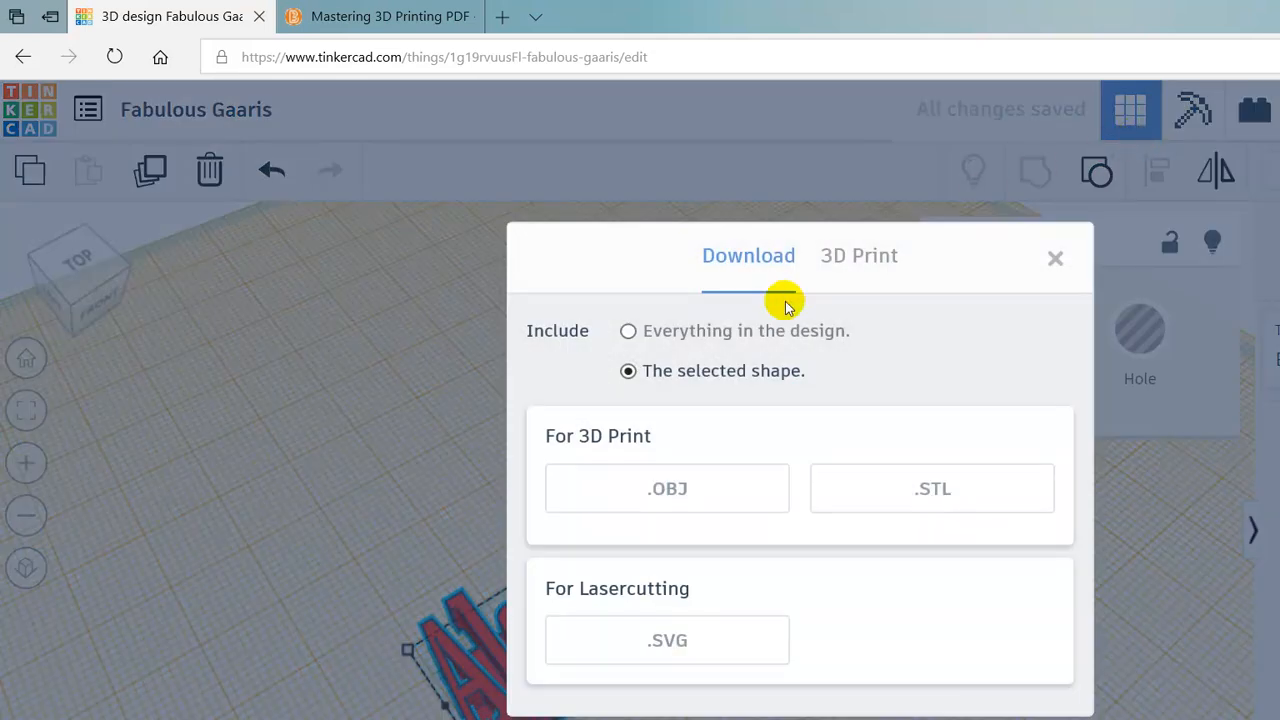
pyautogui.press('Escape')
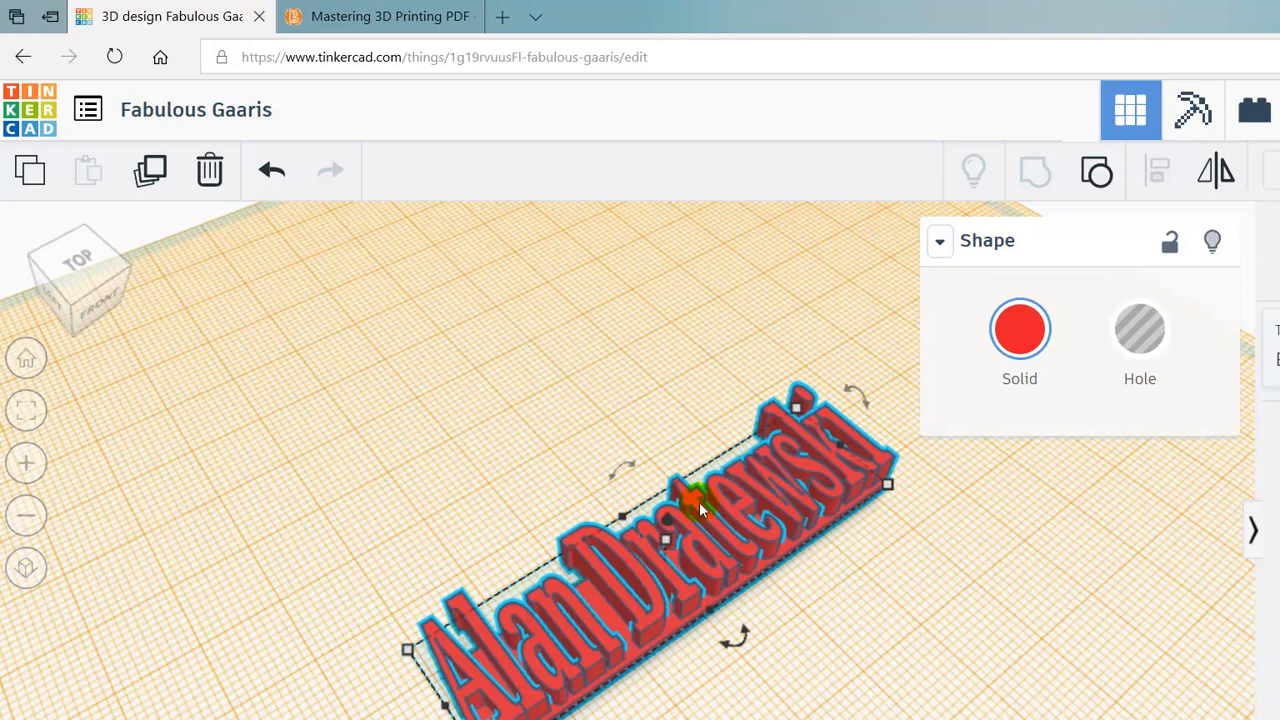
pyautogui.press('super+p')
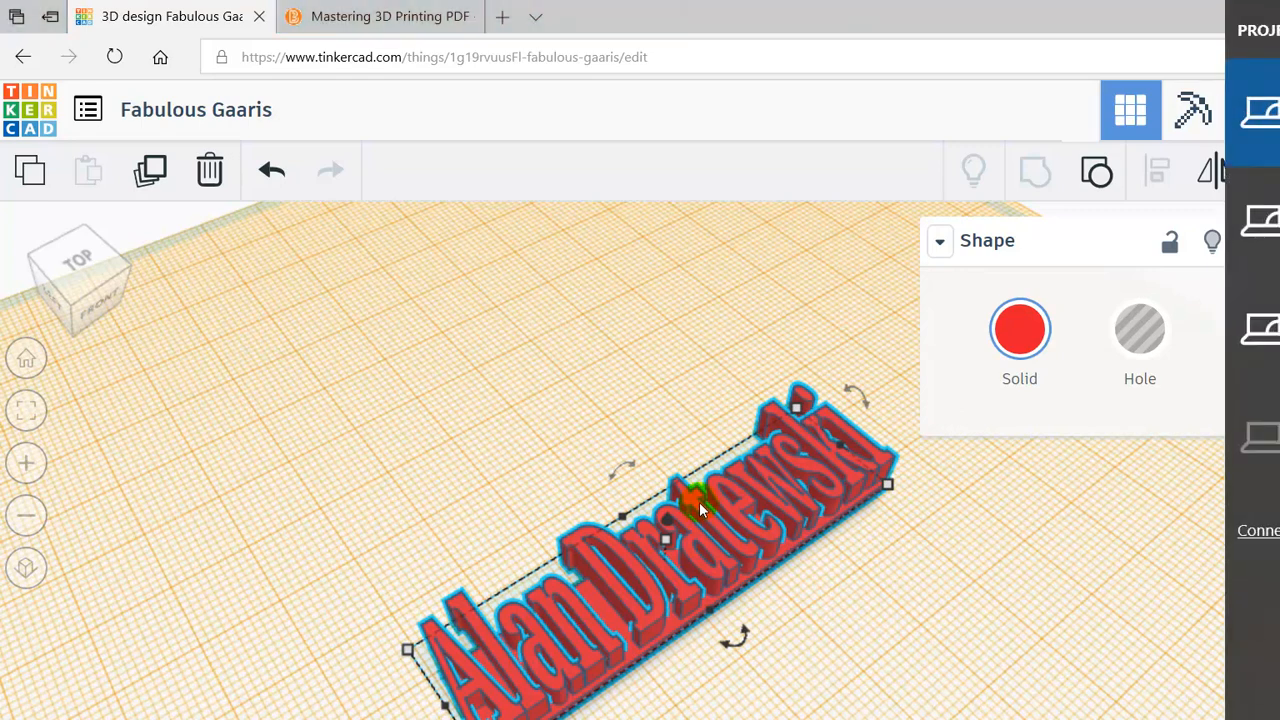